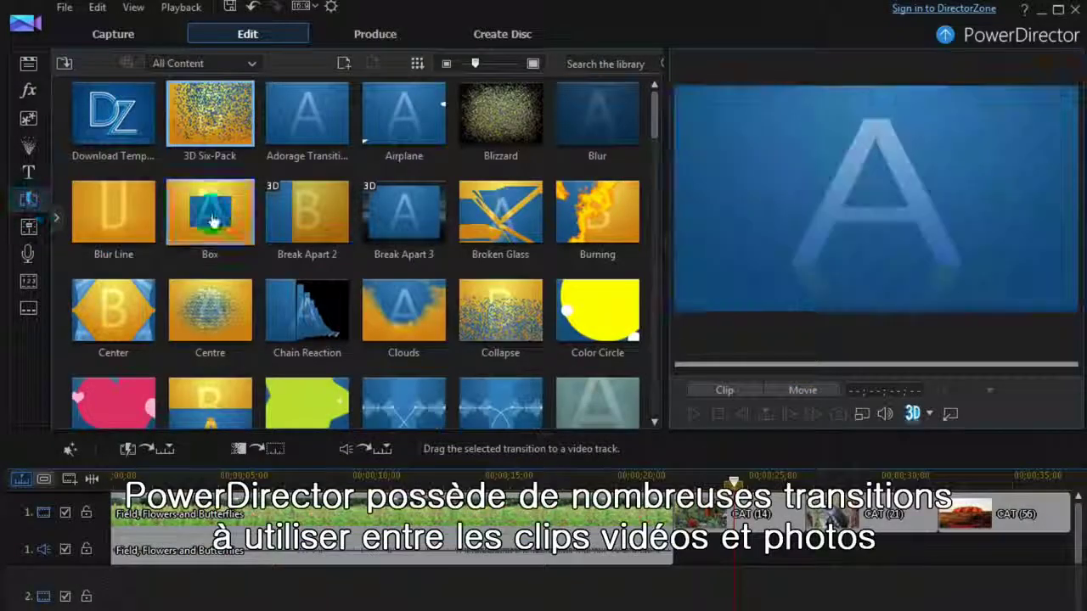
- Scroll to the end of the transitions list, preview Wipe Center and drag it to the video track
left_click_drag(655, 132, 654, 429)
left_click(315, 279)
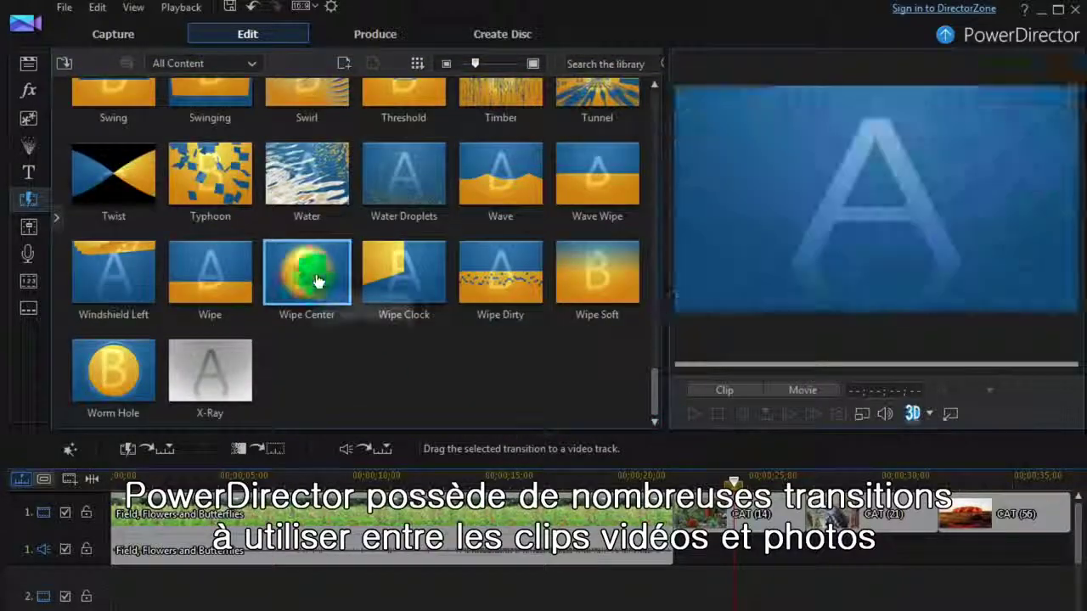
left_click_drag(315, 279, 673, 519)
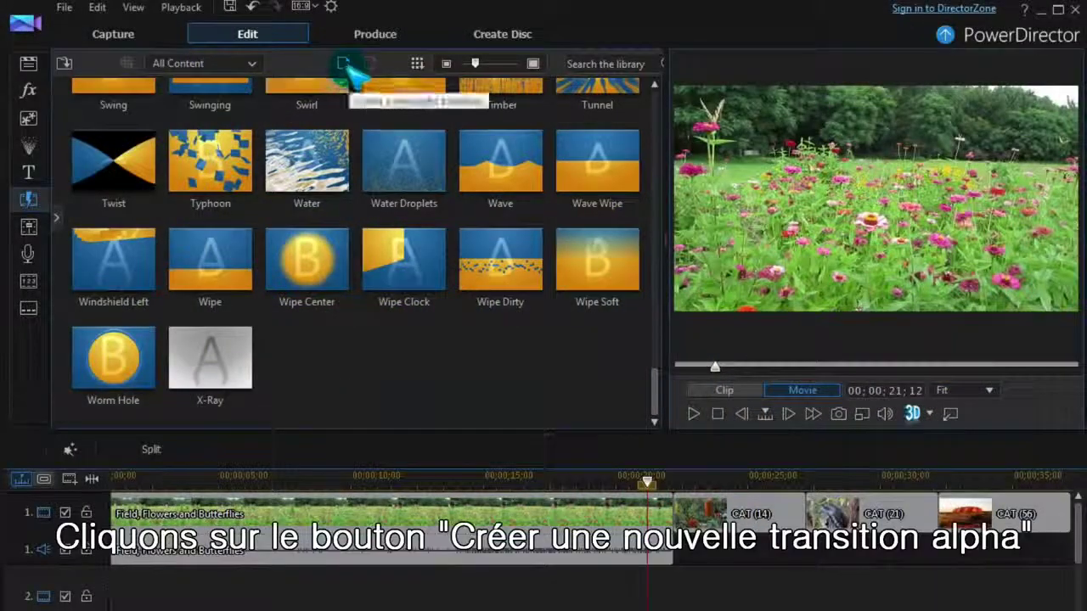
- Start a new alpha transition using the leaf photo CAT (1).jpg and preview the A-to-B wipe
left_click(343, 64)
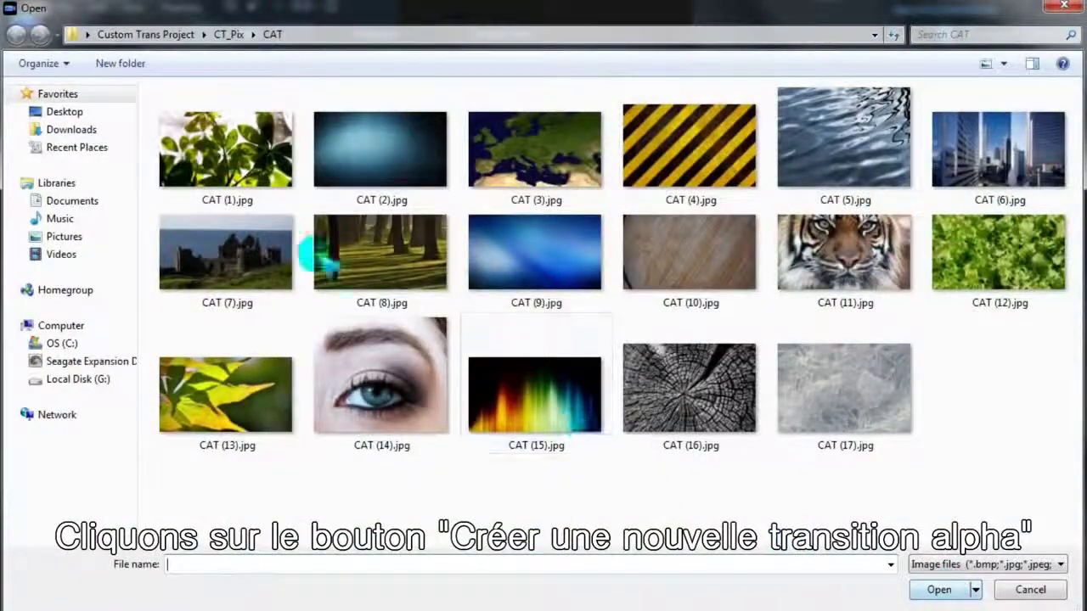
double_click(225, 149)
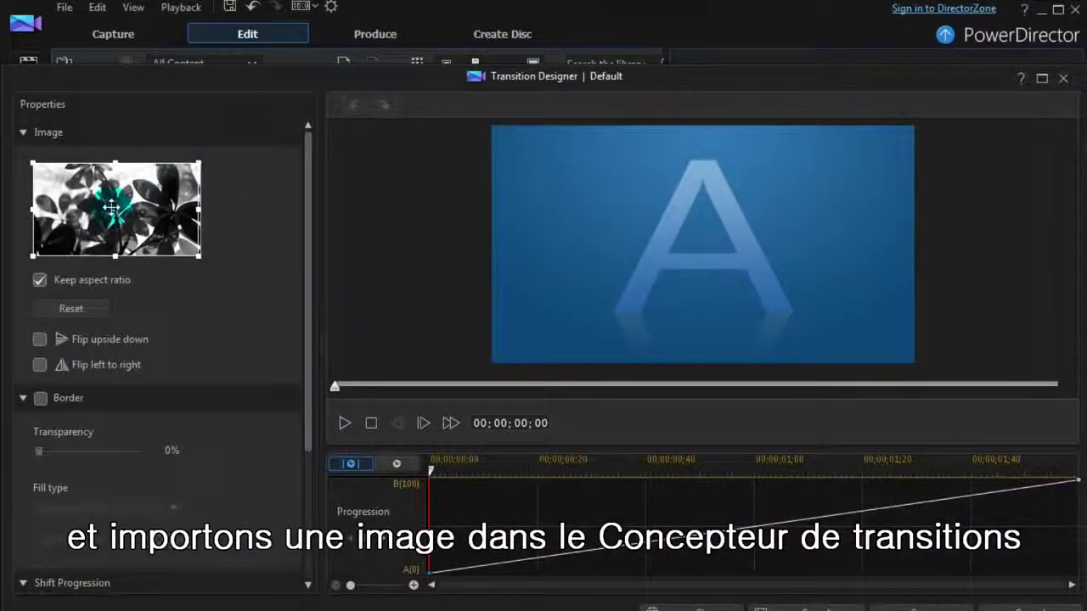
left_click(345, 423)
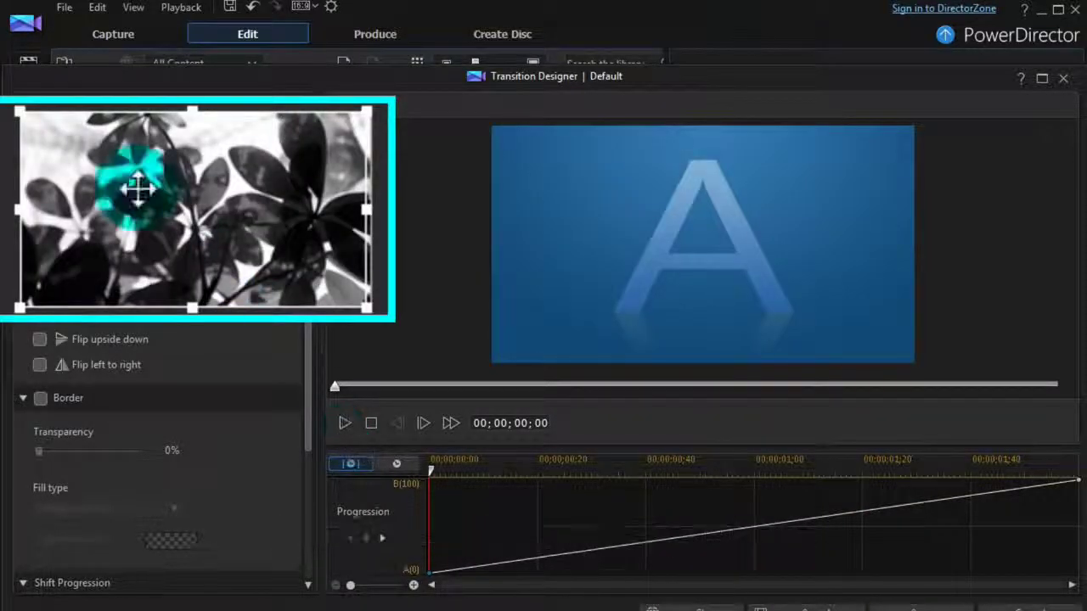
- Resize and shift the leaf image's crop area up-left, then preview the cropped and flipped versions
left_click_drag(25, 115, 119, 165)
left_click_drag(232, 262, 222, 210)
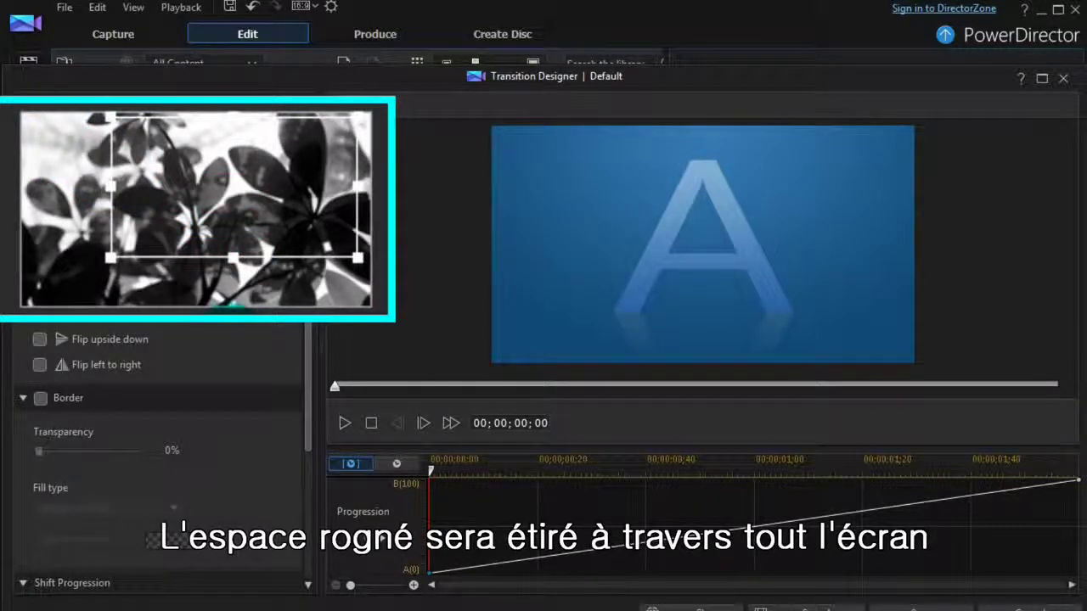
left_click(348, 423)
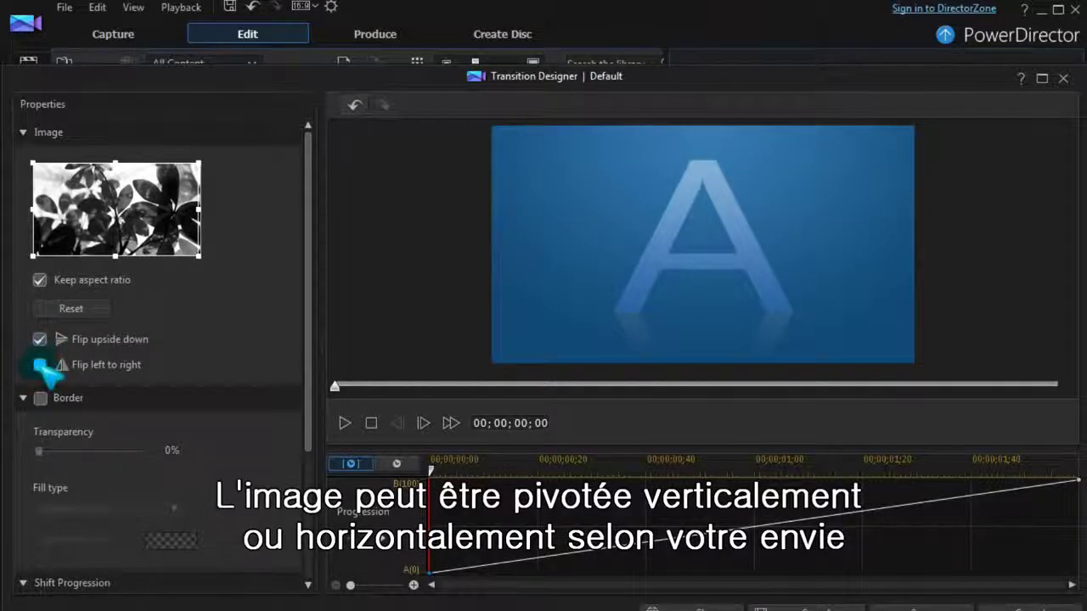
left_click(345, 423)
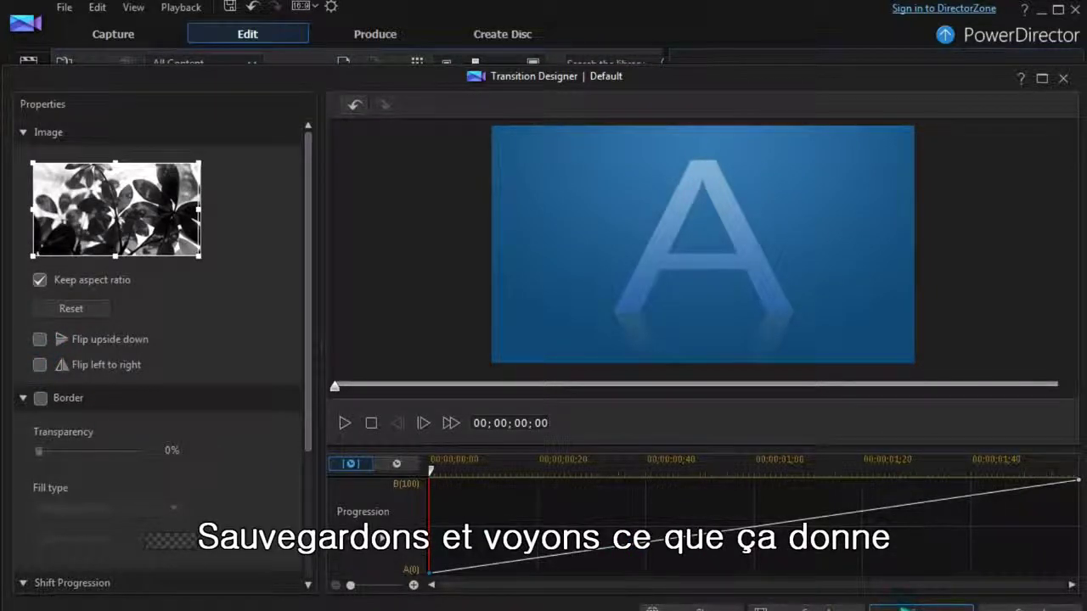
- Save the design as custom template 'Leaves', place it between the flower clip and CAT (14), and play it
left_click(921, 608)
type("Leaves")
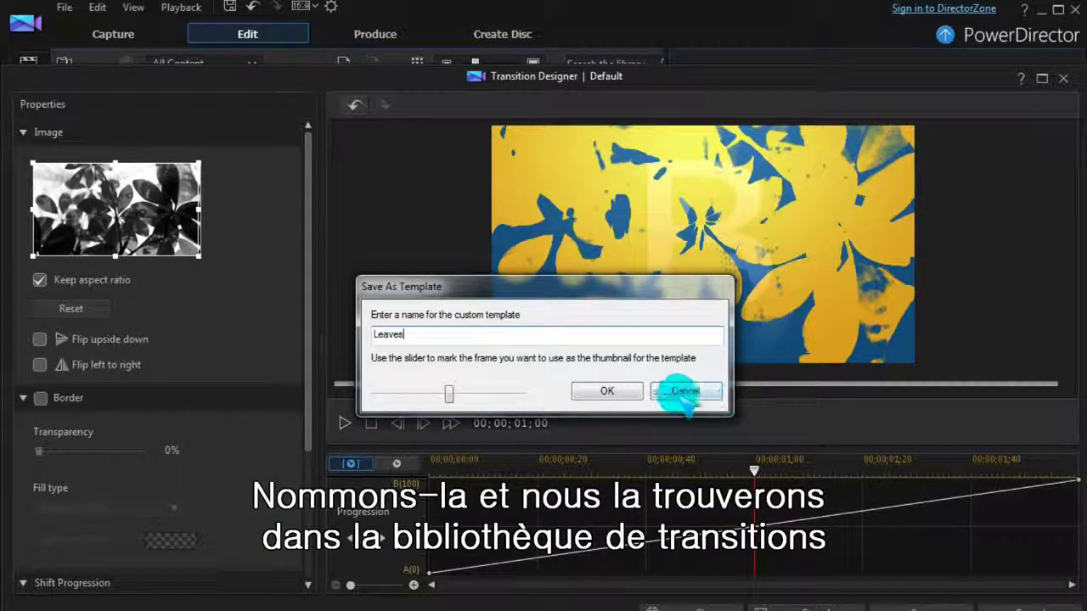
left_click(606, 392)
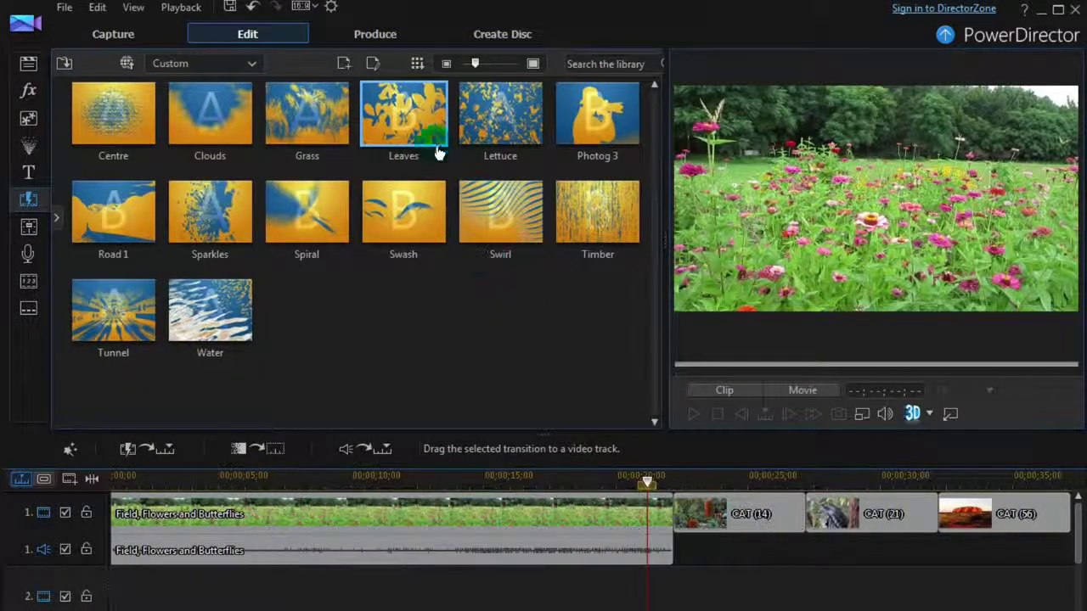
left_click_drag(433, 144, 665, 513)
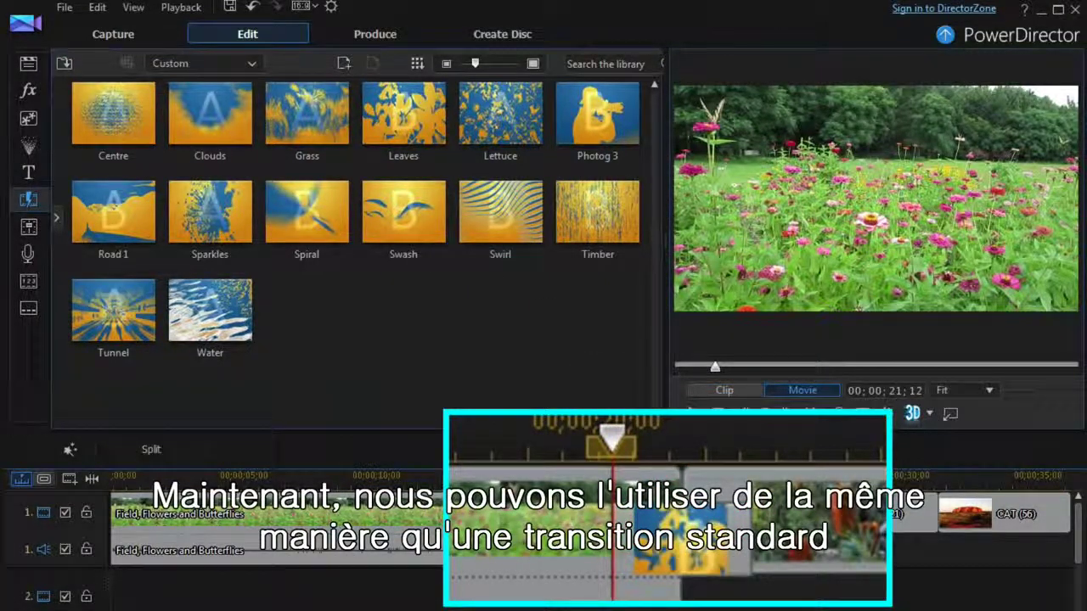
left_click(693, 414)
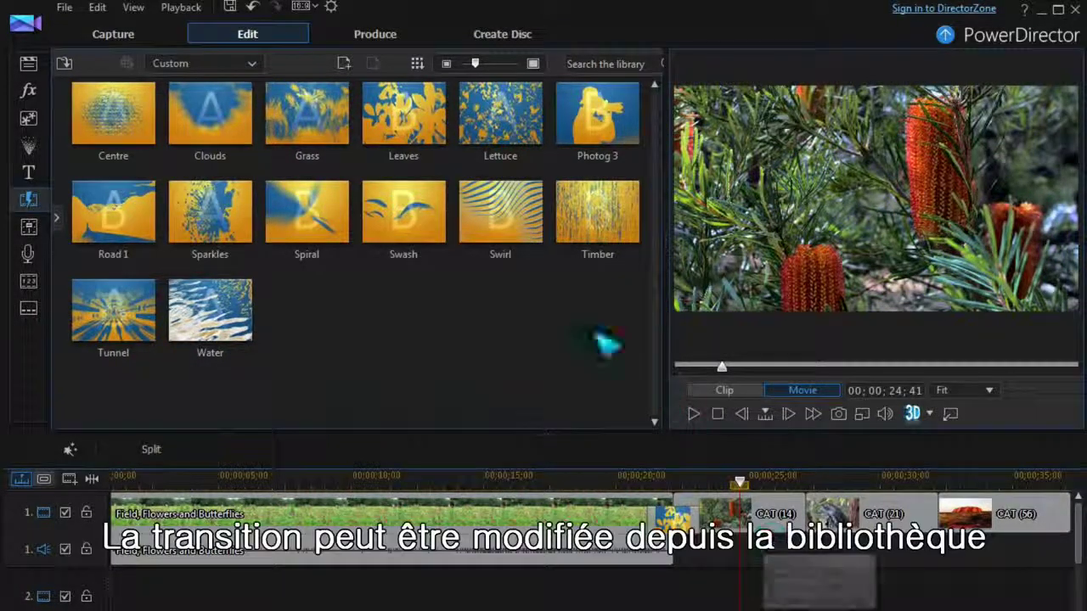
- Open Modify Transition on the timeline's Leaves transition and launch Transition Designer from its settings
right_click(404, 126)
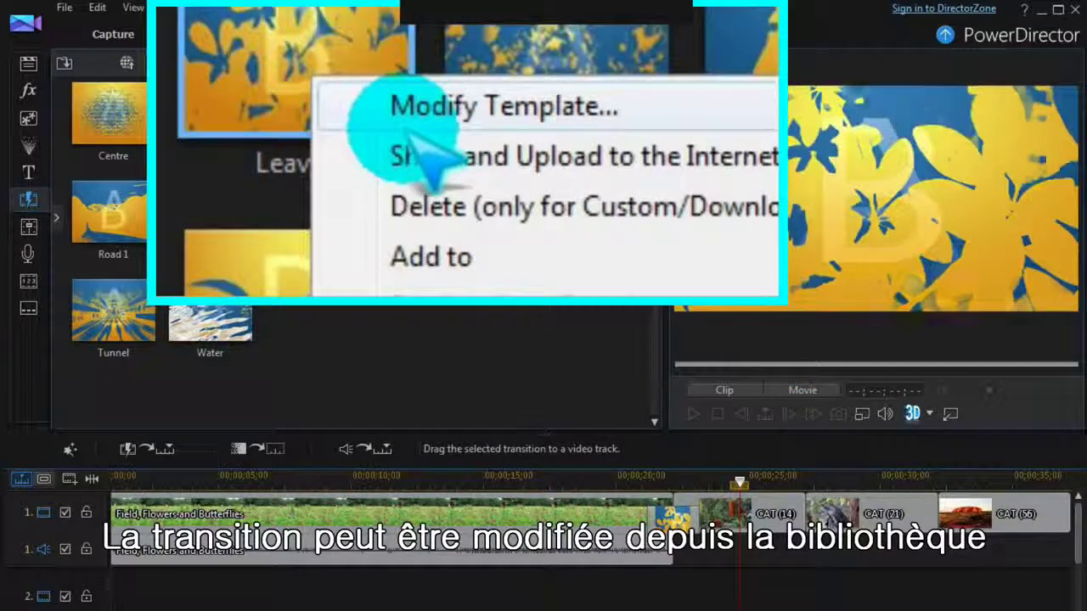
left_click(461, 129)
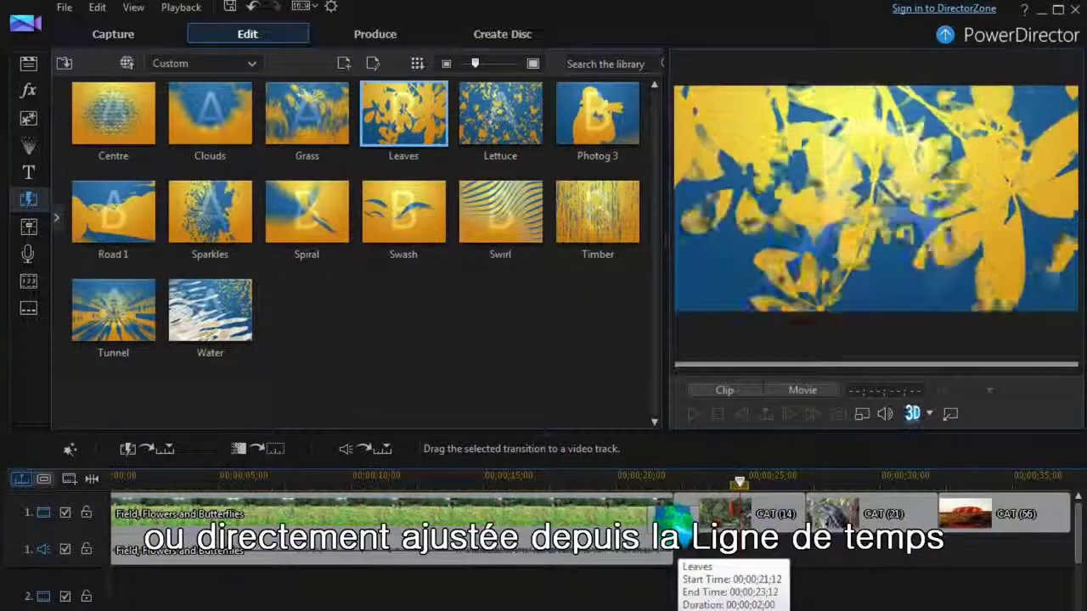
right_click(671, 513)
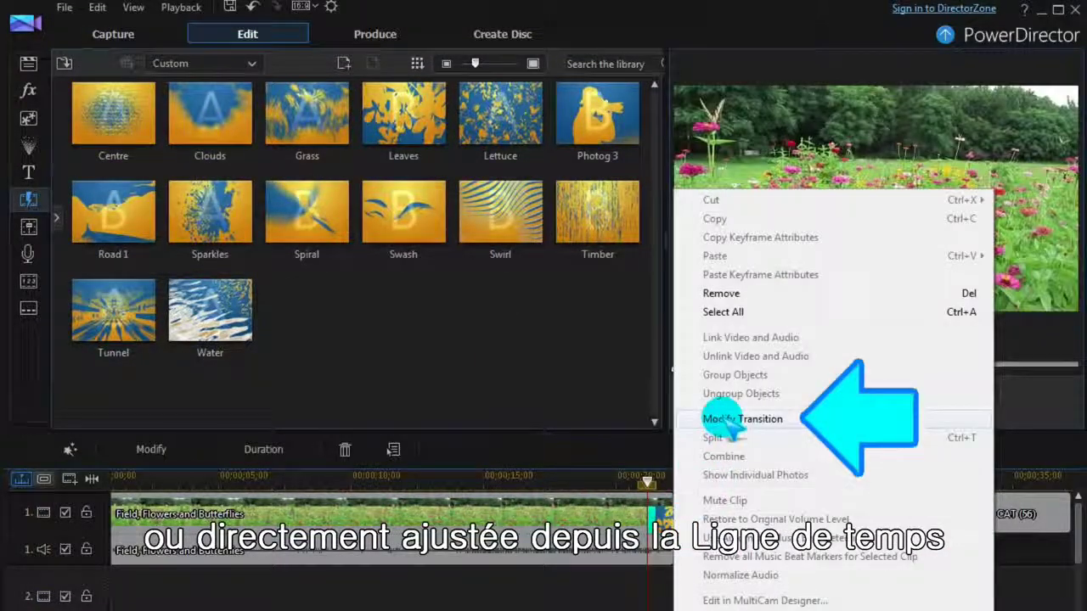
left_click(722, 420)
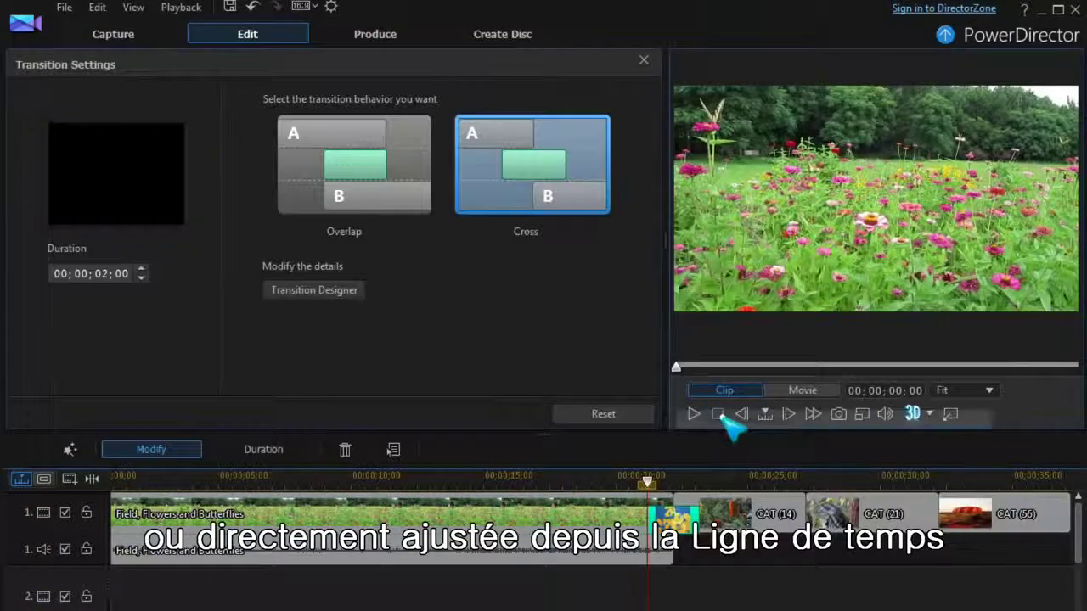
left_click(326, 294)
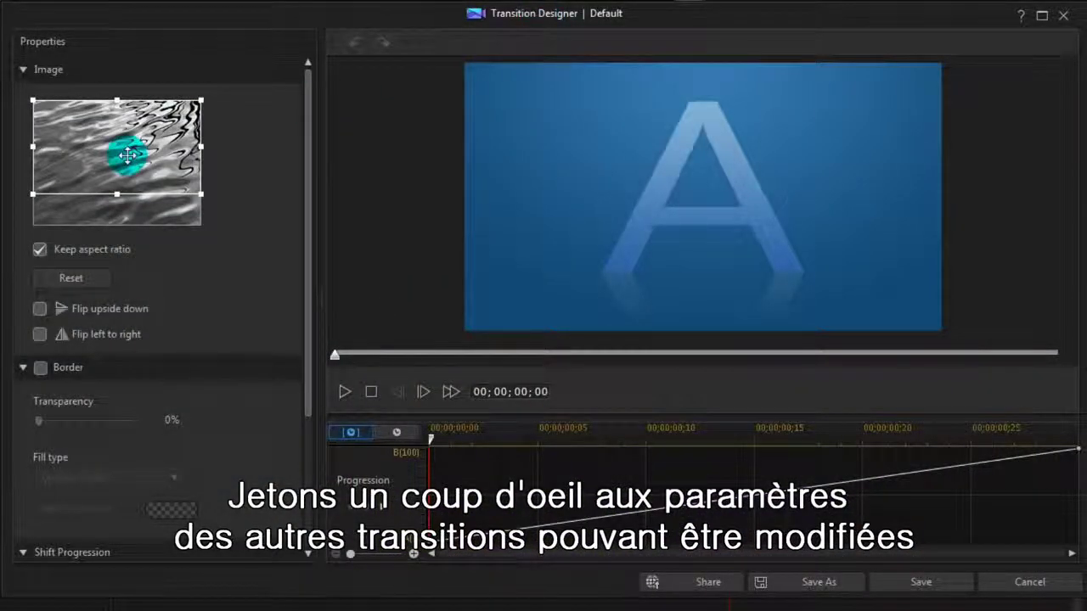
- Turn on the transition border, set its colour to blue, and preview it
left_click(40, 368)
left_click(345, 391)
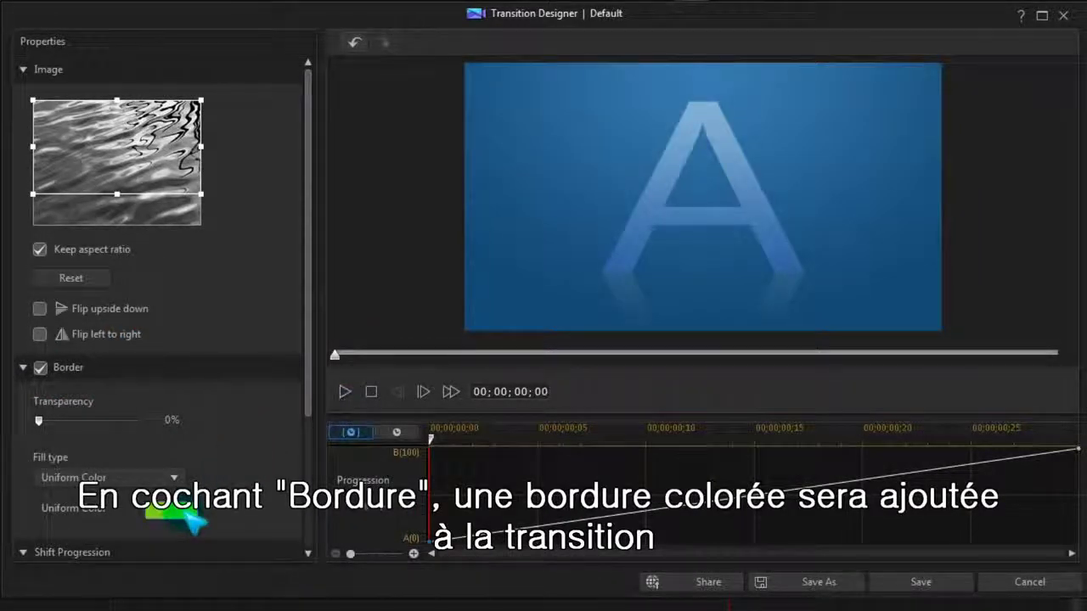
left_click(180, 512)
left_click(459, 266)
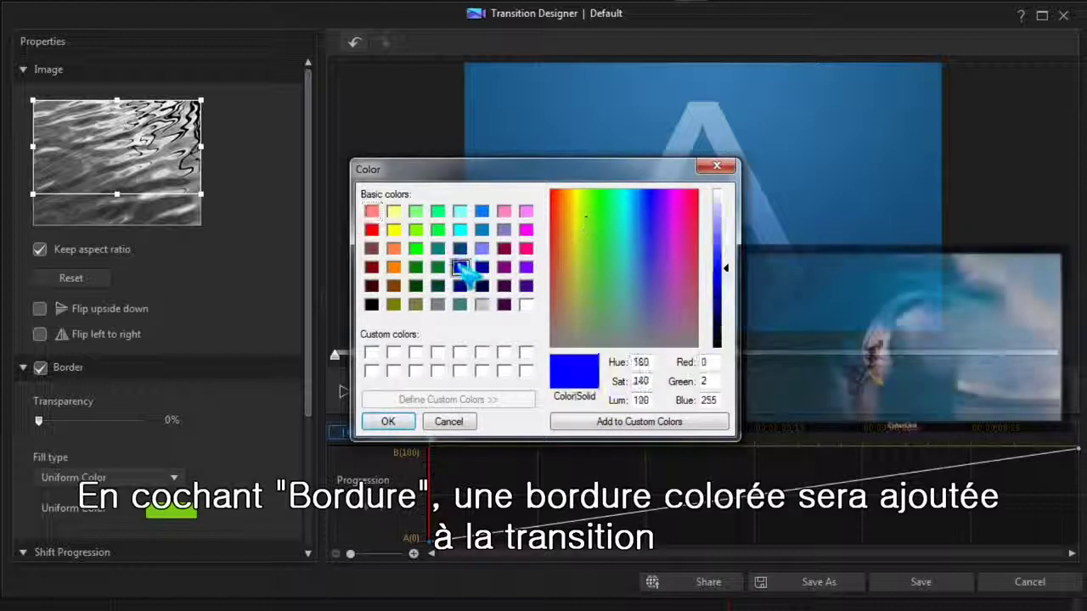
left_click(387, 421)
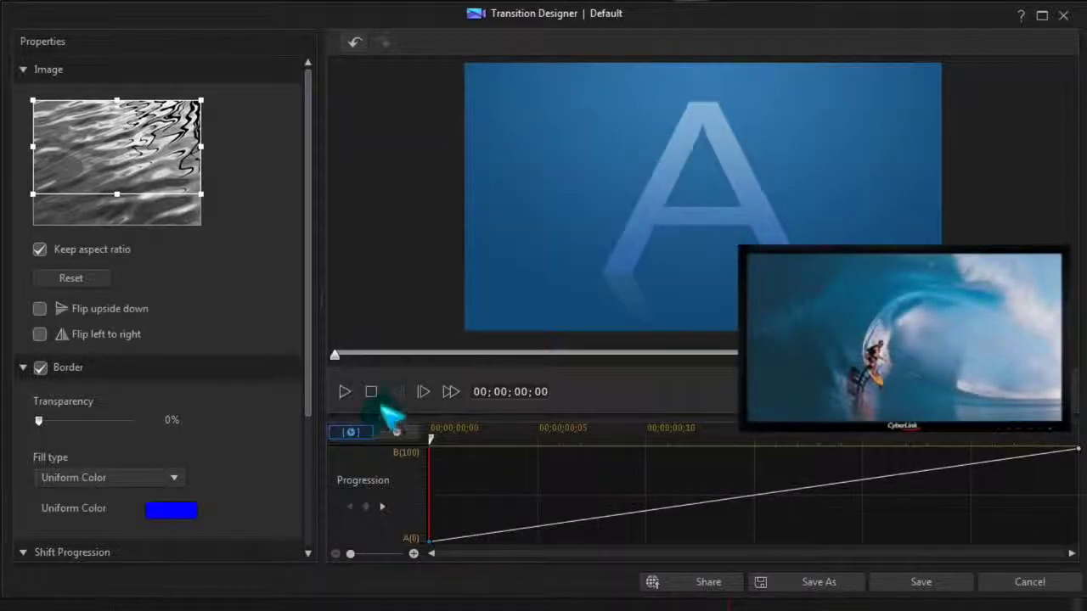
left_click(347, 391)
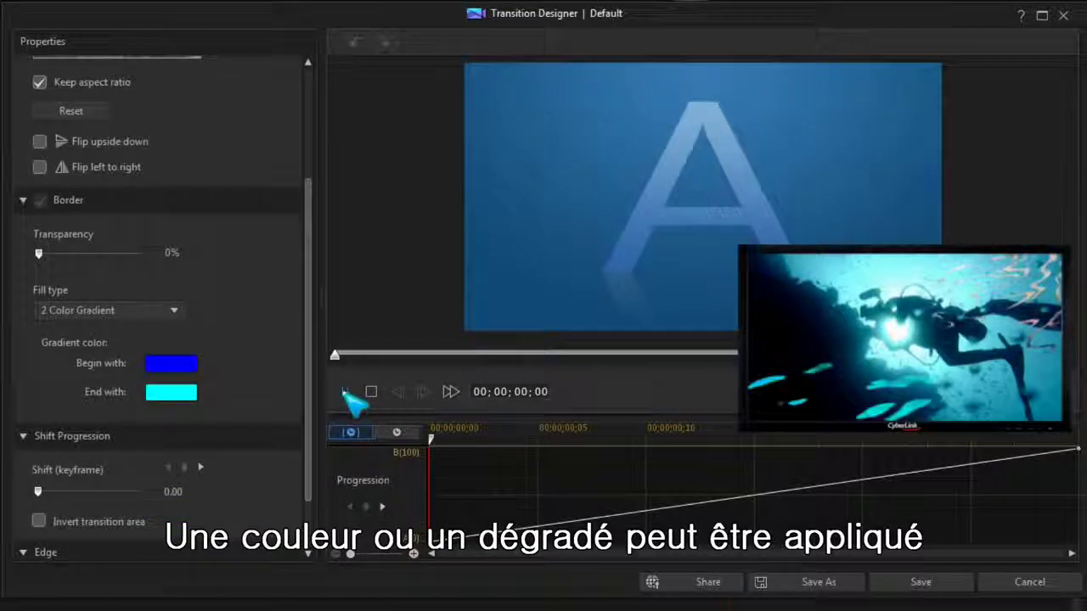
- Change the border to a blue-to-cyan 2 Color Gradient at 41% transparency and preview
left_click(345, 390)
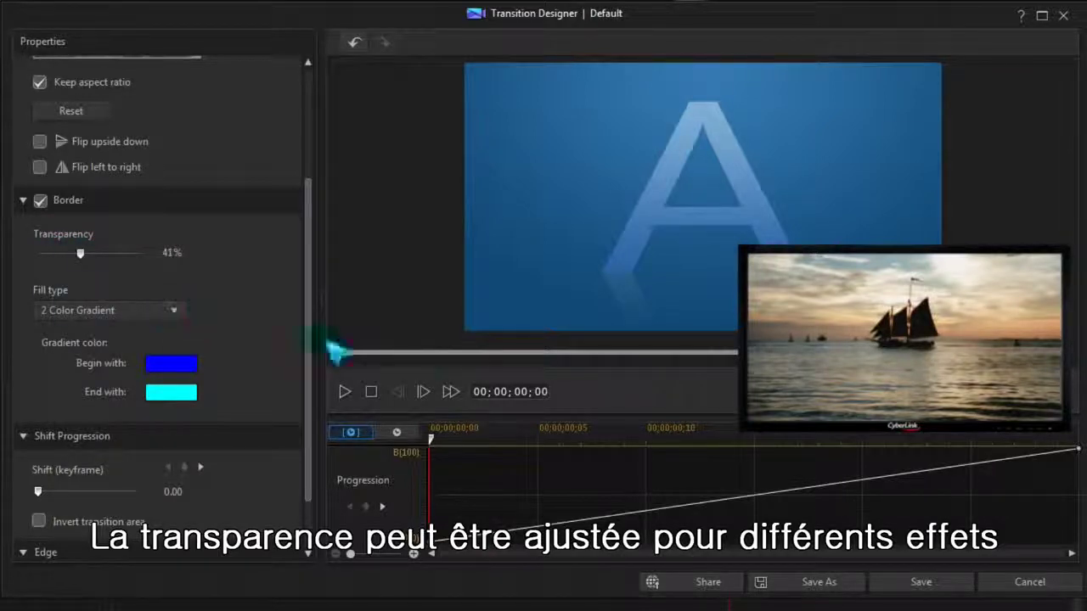
left_click(345, 390)
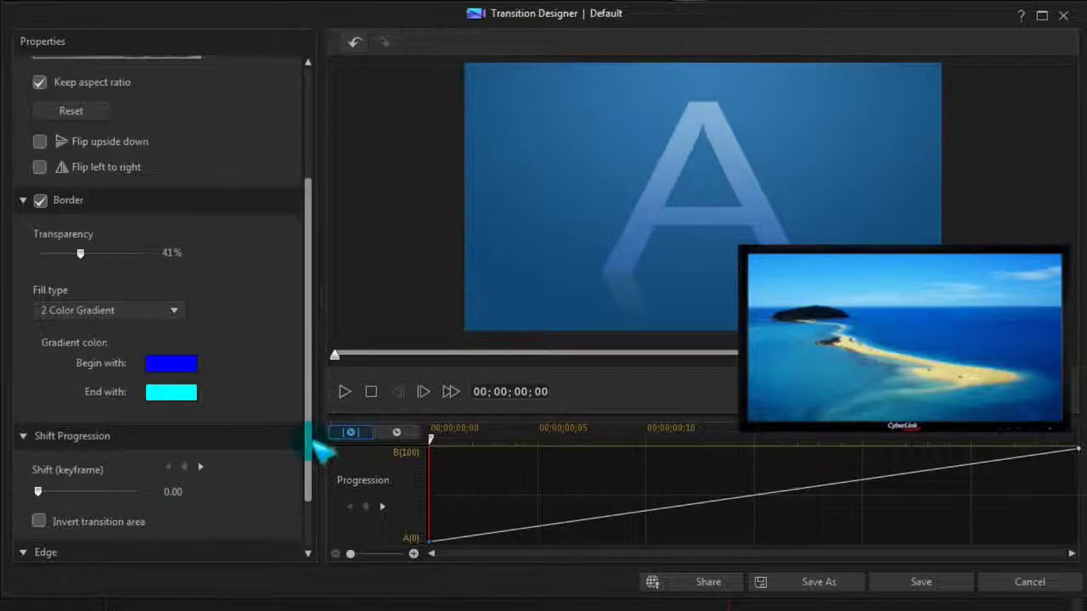
scroll(308, 443, "down", 3)
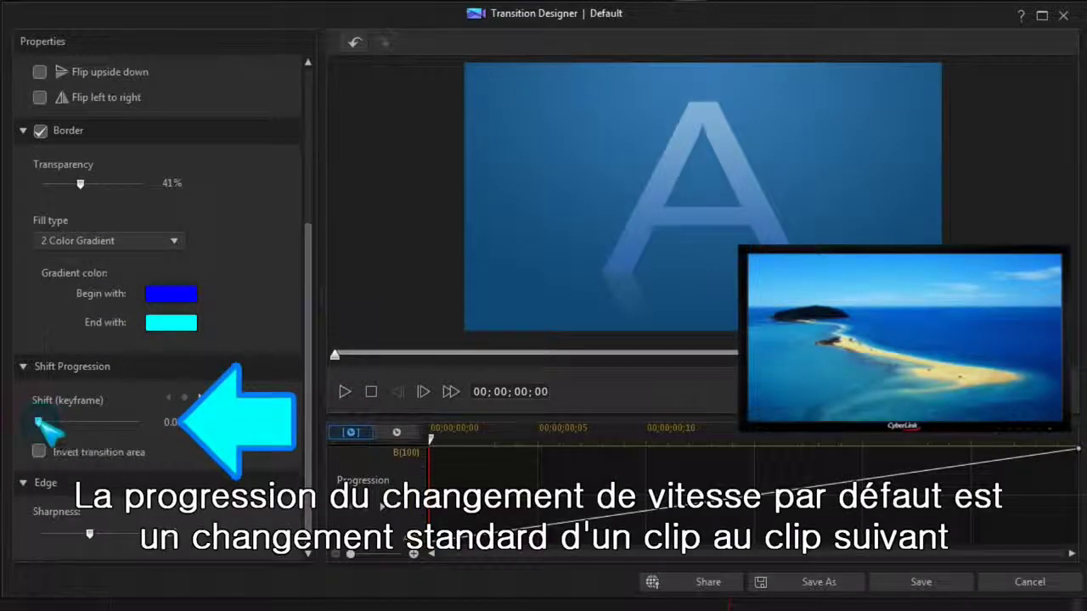
- Drag Progression keyframes into a peak followed by a dip and preview the result
left_click_drag(61, 422, 118, 424)
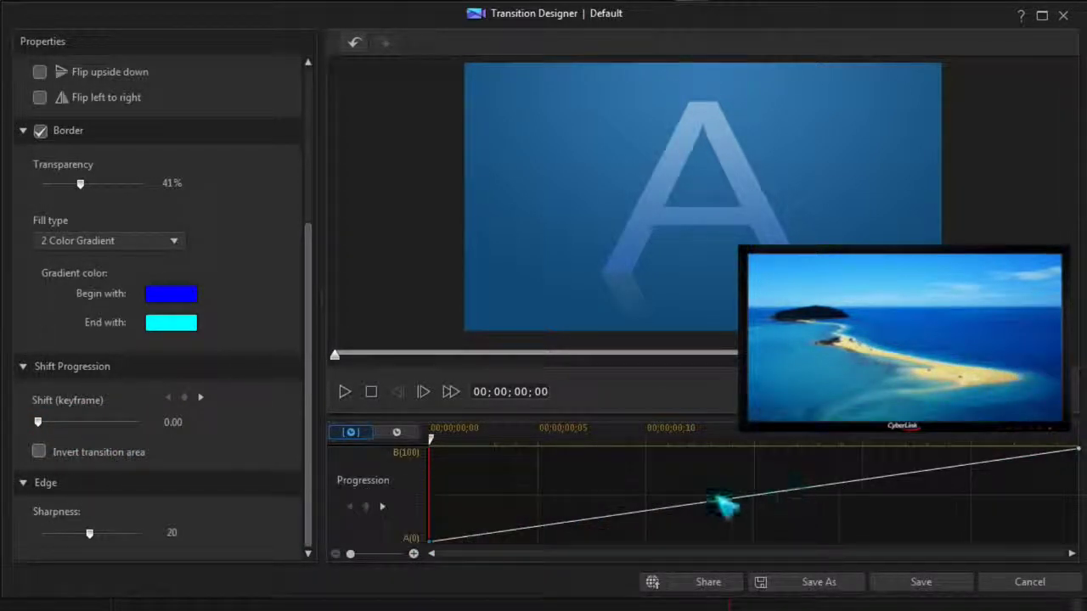
left_click_drag(747, 515, 740, 485)
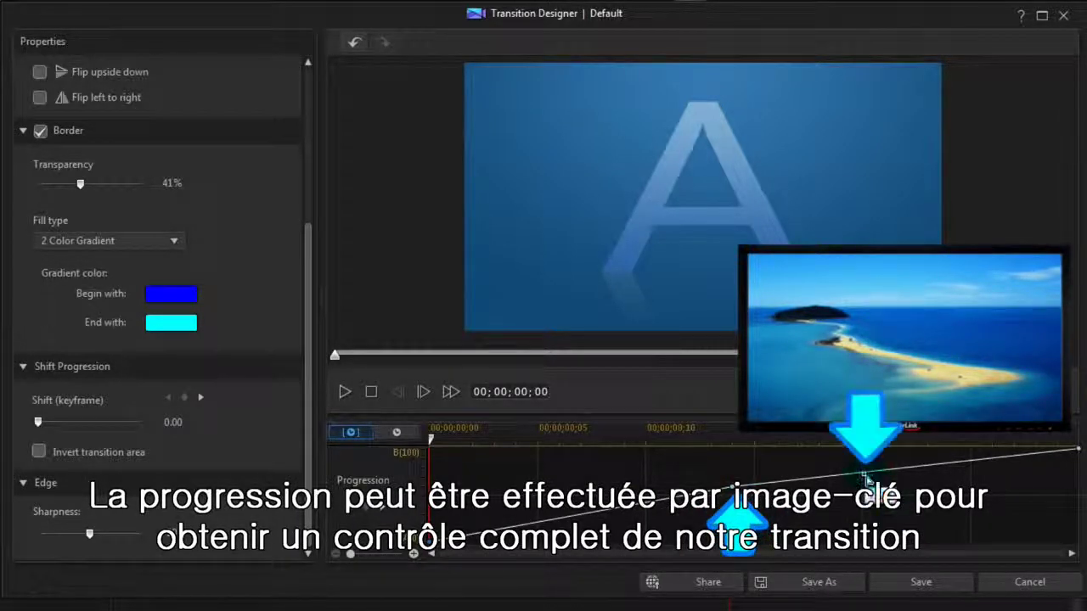
left_click_drag(864, 473, 868, 514)
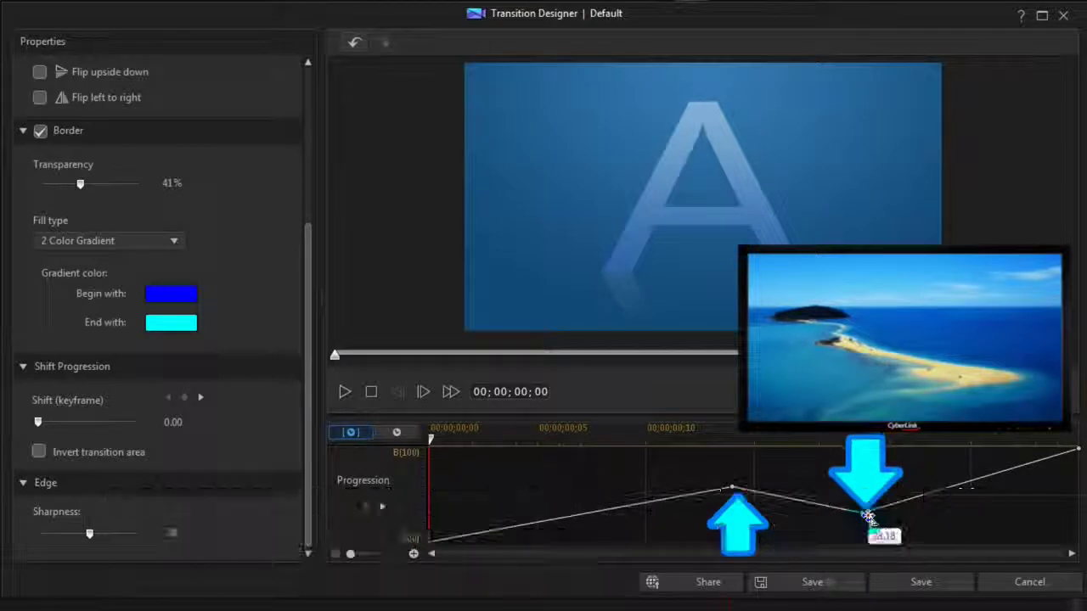
left_click(345, 392)
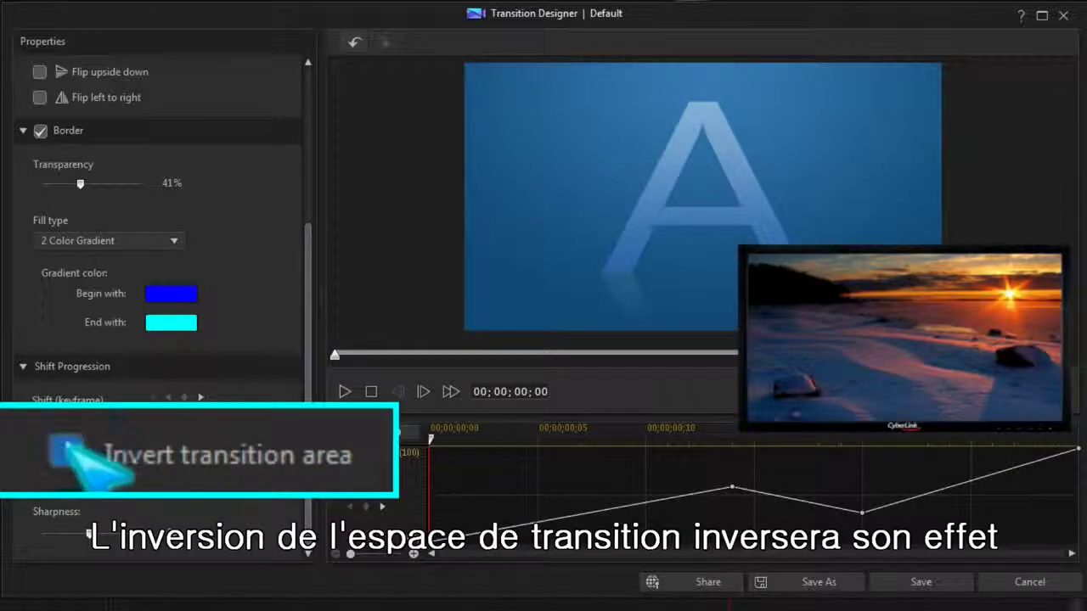
- Invert the transition area and set Edge Sharpness to 40, previewing each change
left_click(345, 392)
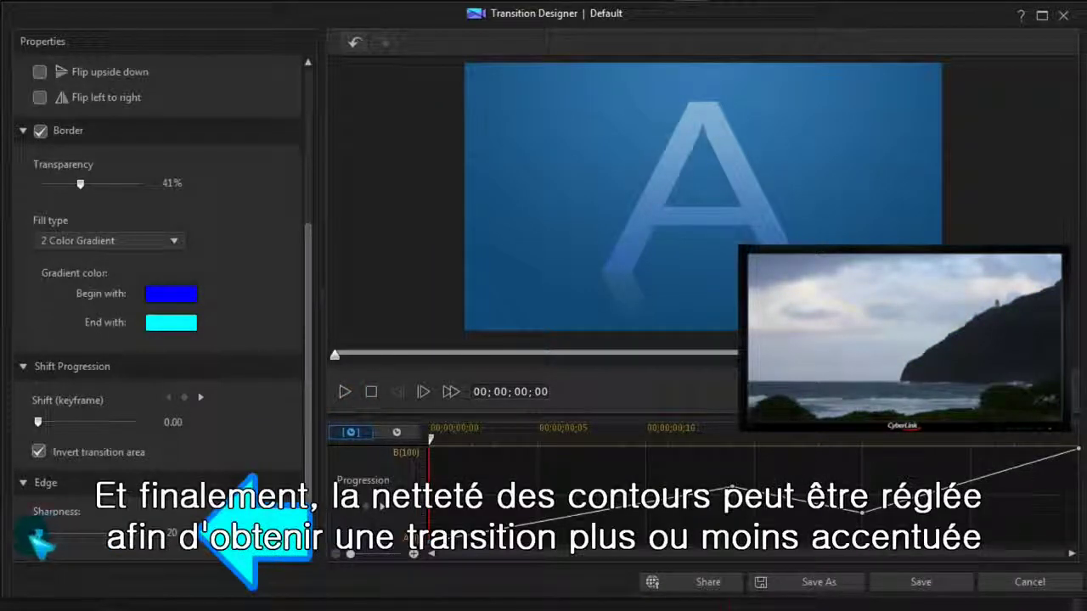
left_click(344, 392)
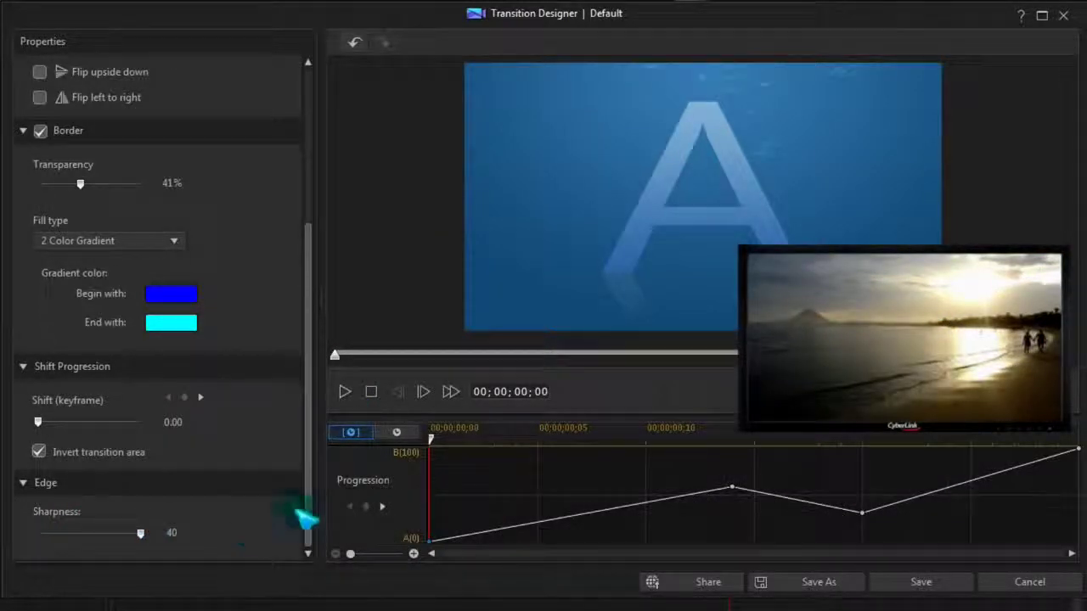
left_click(346, 393)
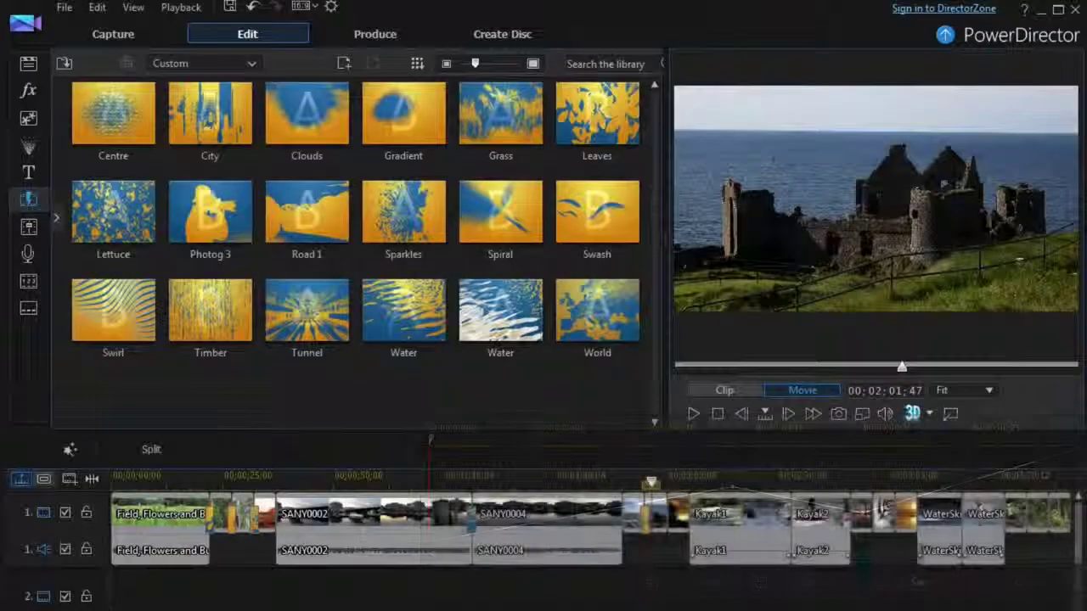
- Build an alpha transition from CAT (11).jpg with a 34%-transparent red border, saved as 'Tiger'
left_click(868, 521)
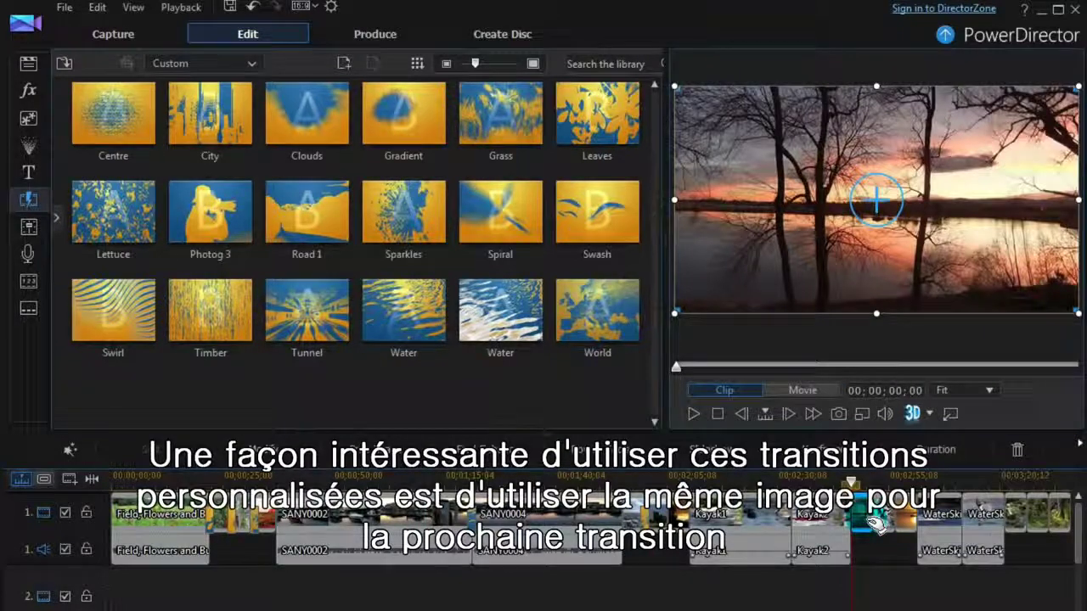
left_click(887, 519)
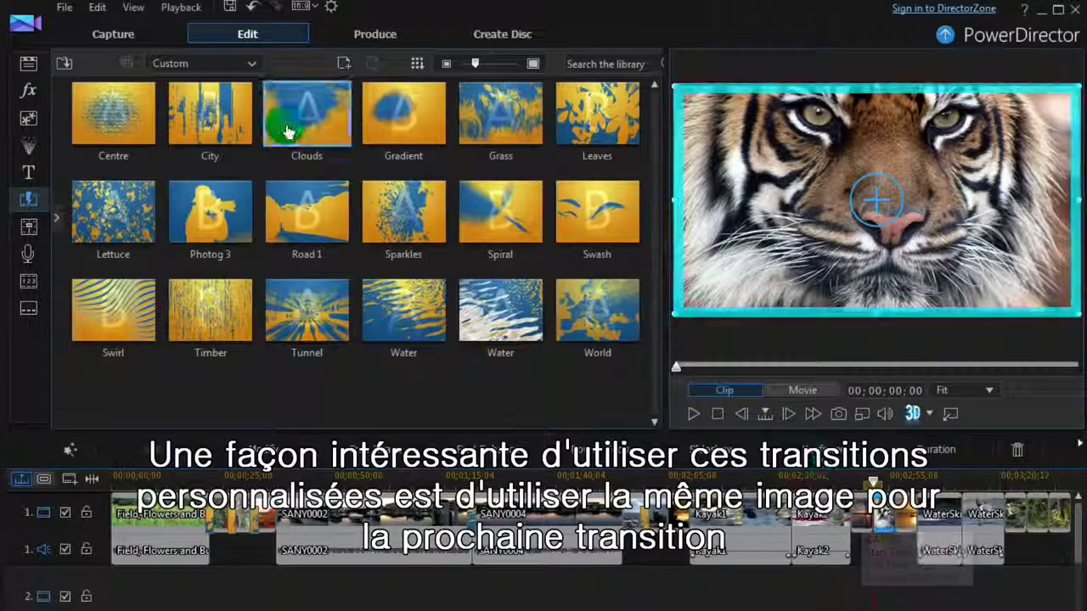
left_click(344, 66)
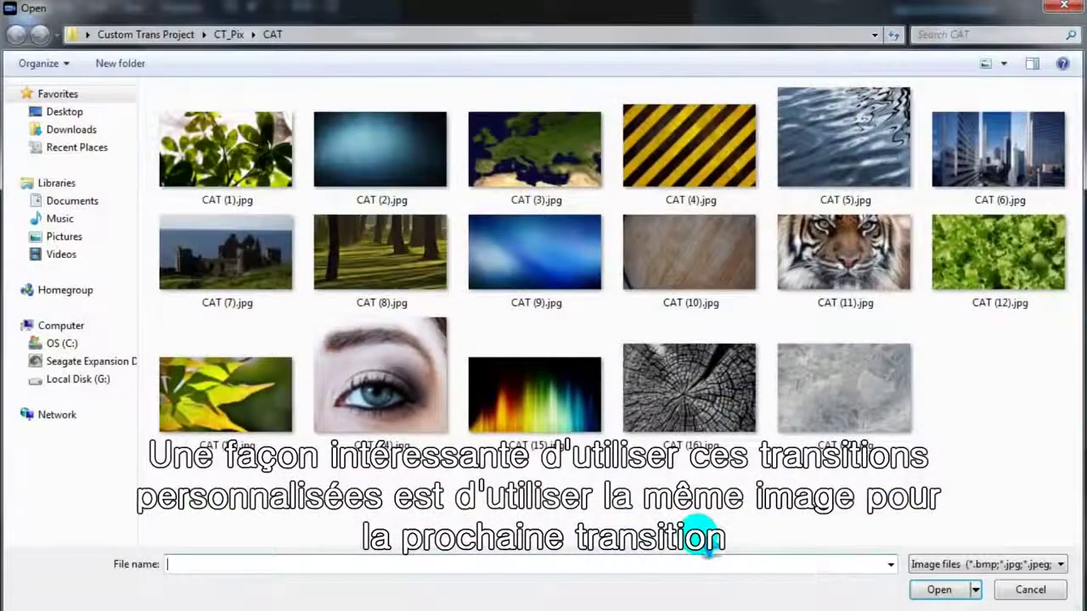
double_click(843, 246)
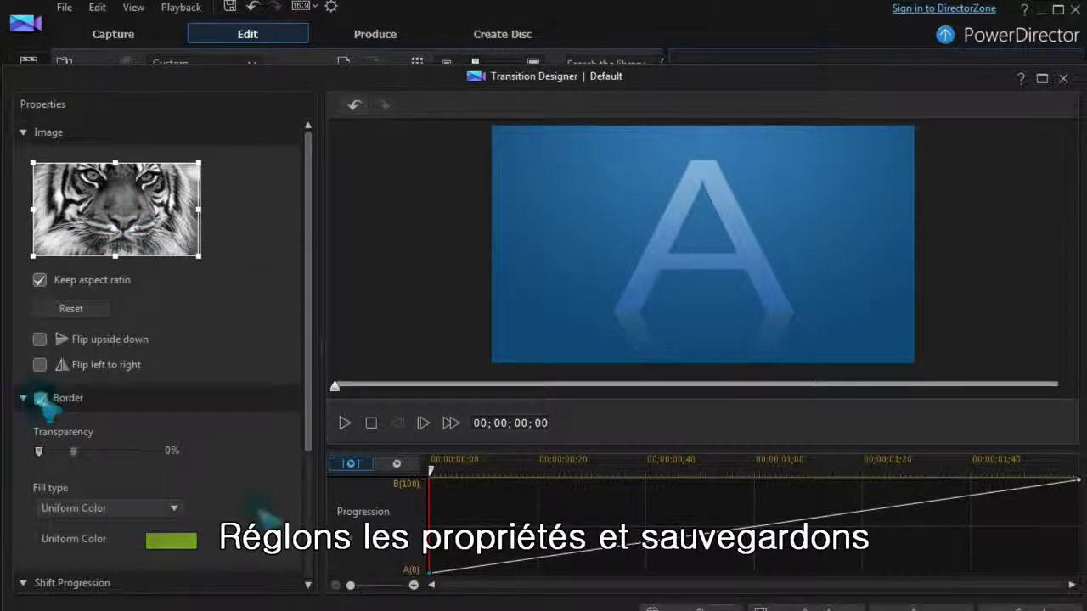
left_click(898, 604)
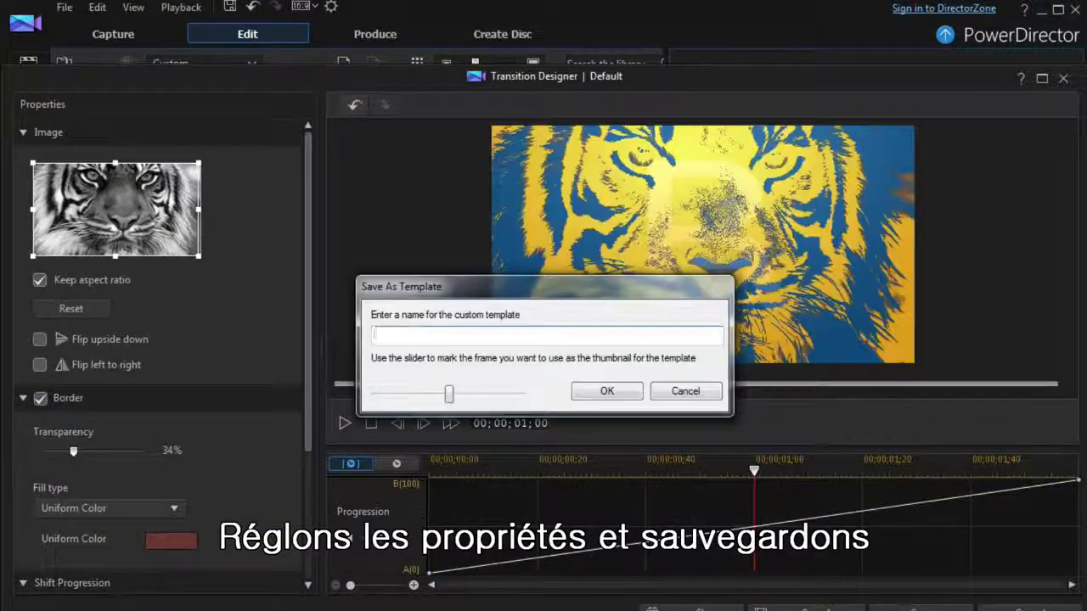
type("Tiger")
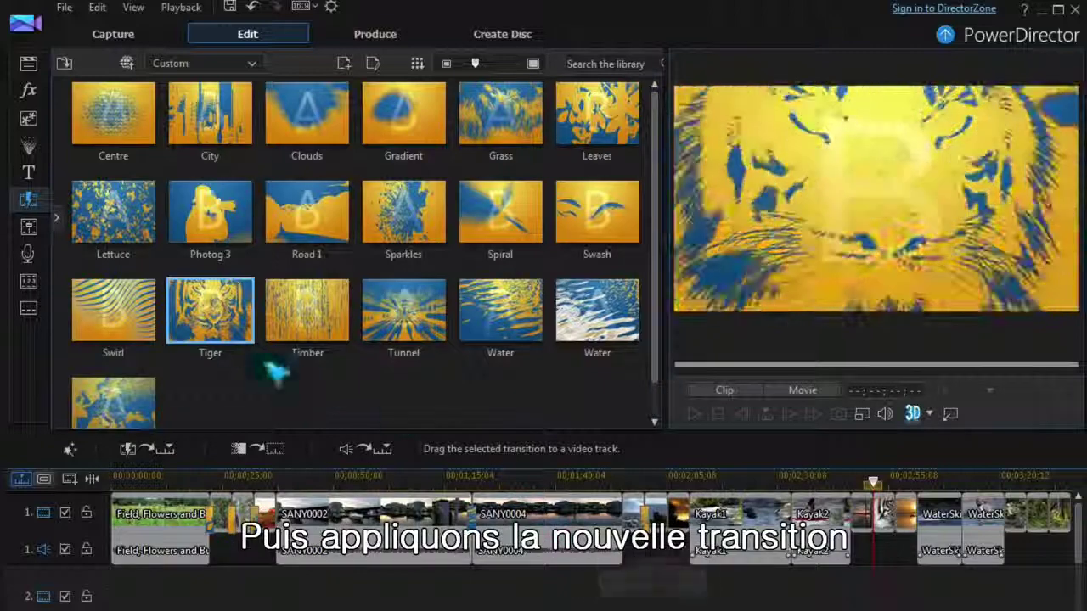
- Drop the Tiger transition after the Kayak2 clip and preview it from just before
left_click_drag(211, 315, 887, 535)
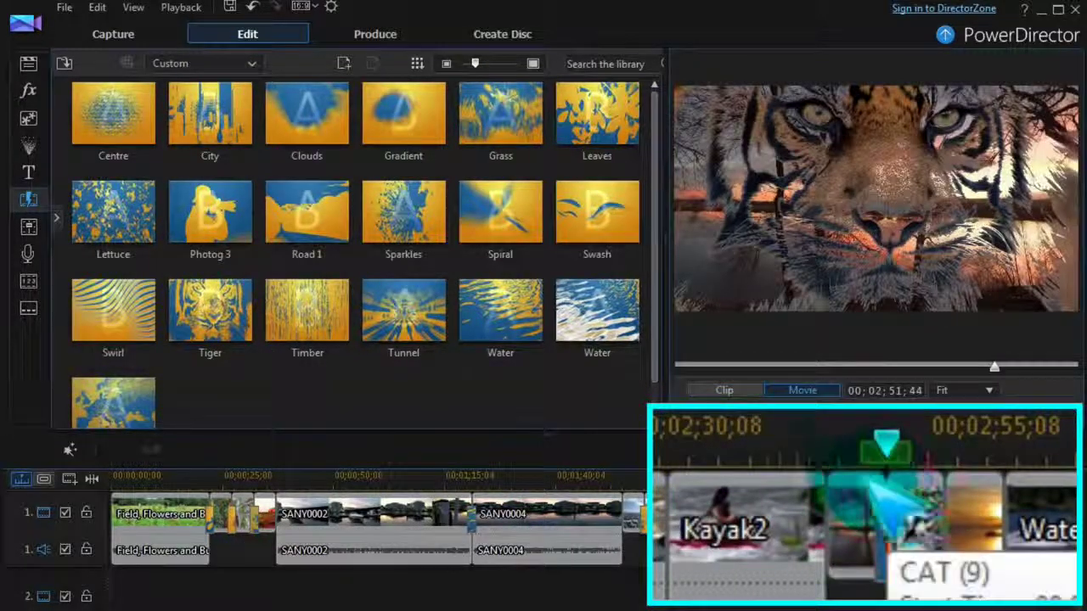
left_click(861, 444)
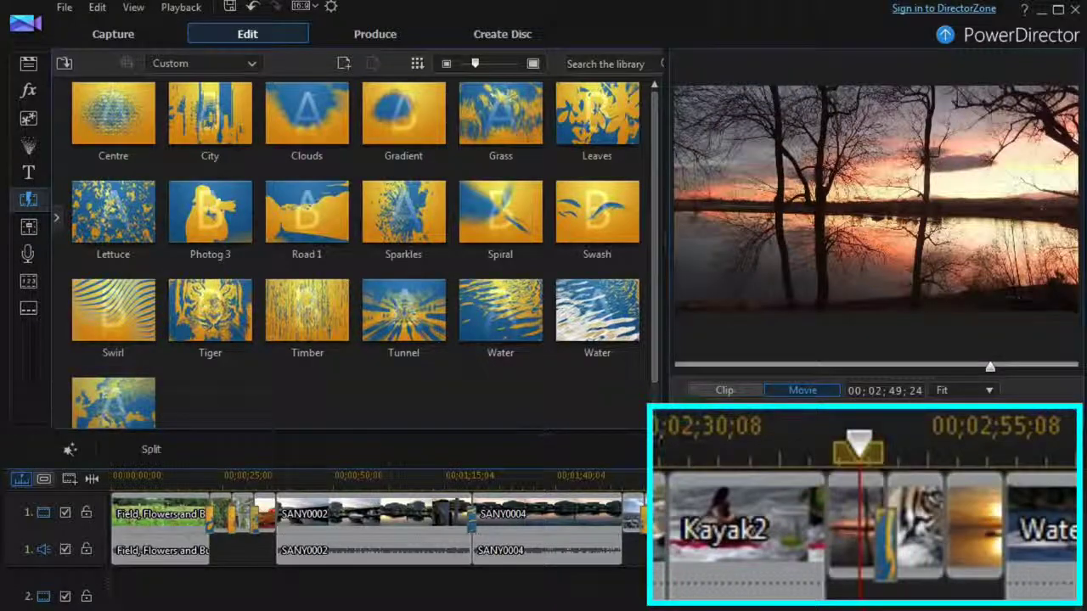